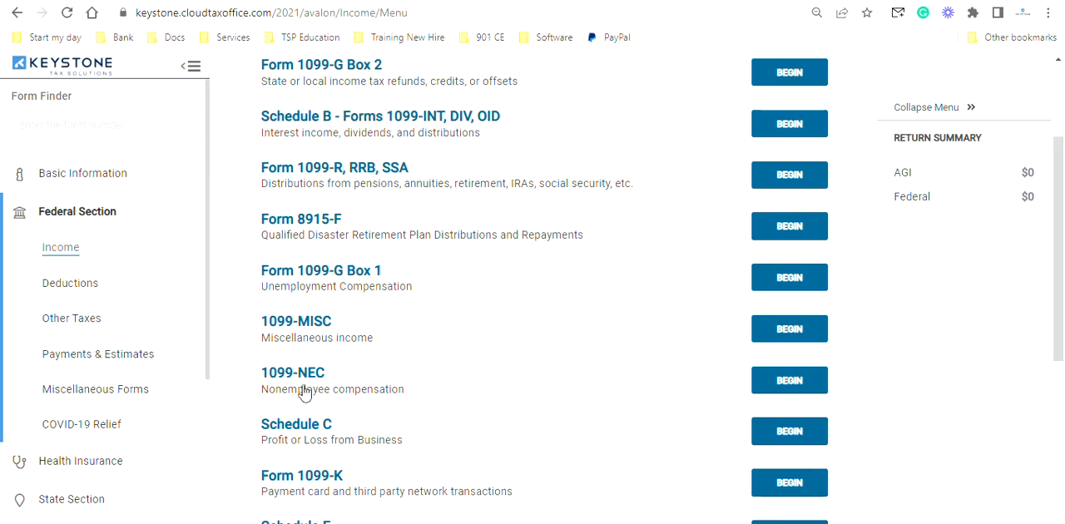
- Begin a Schedule C from the federal income forms and advance past Business Name to Employer ID, leaving the name blank
left_click(754, 389)
left_click(790, 436)
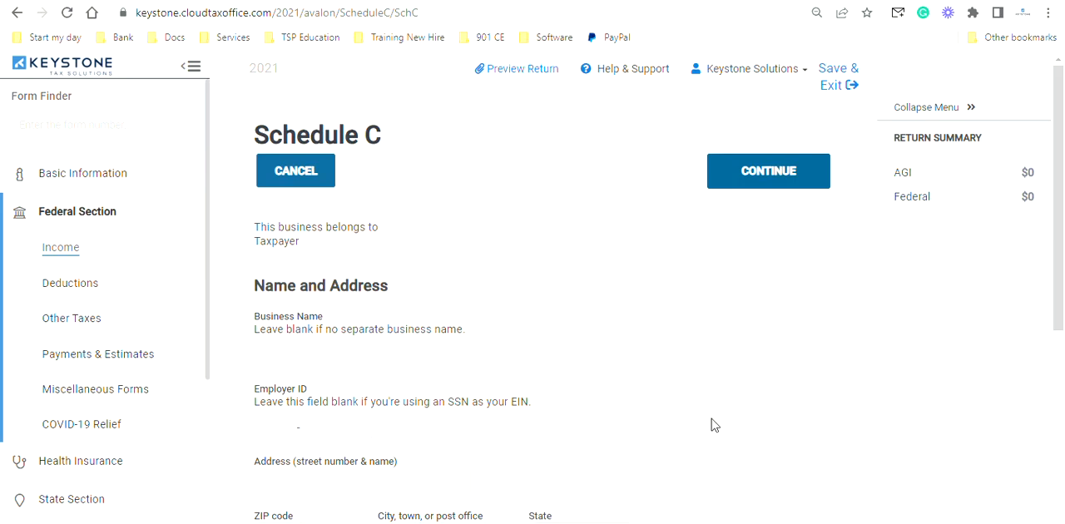
scroll(805, 320, "down", 2)
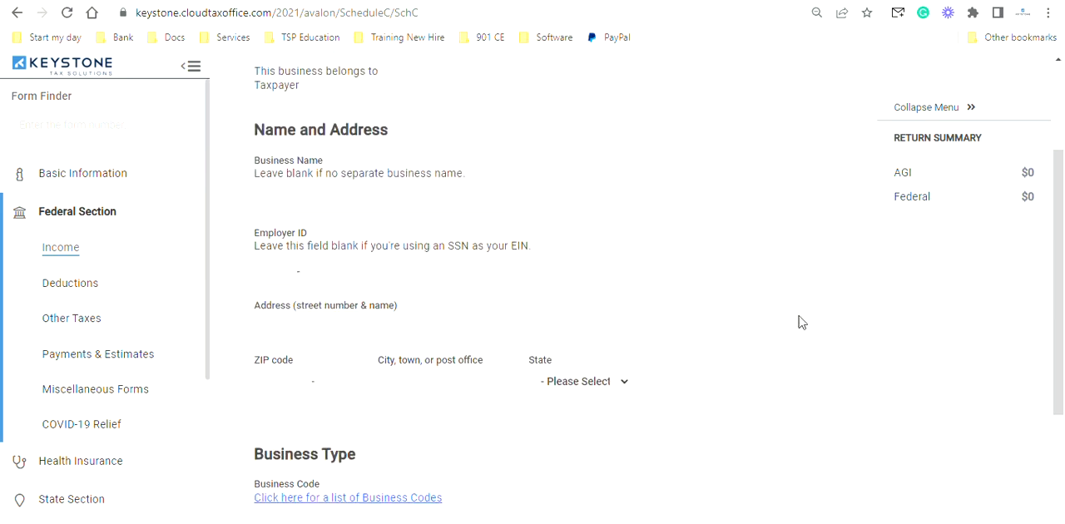
left_click(462, 195)
key("Tab")
scroll(883, 389, "down", 1)
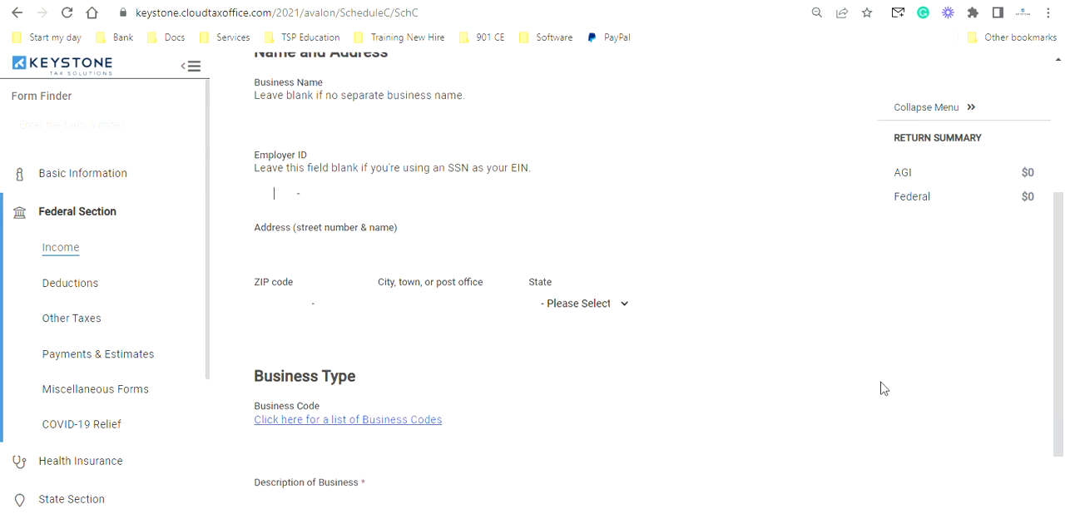
- Look through the list of business codes and choose 561730 Landscaping services as the business type
left_click(413, 423)
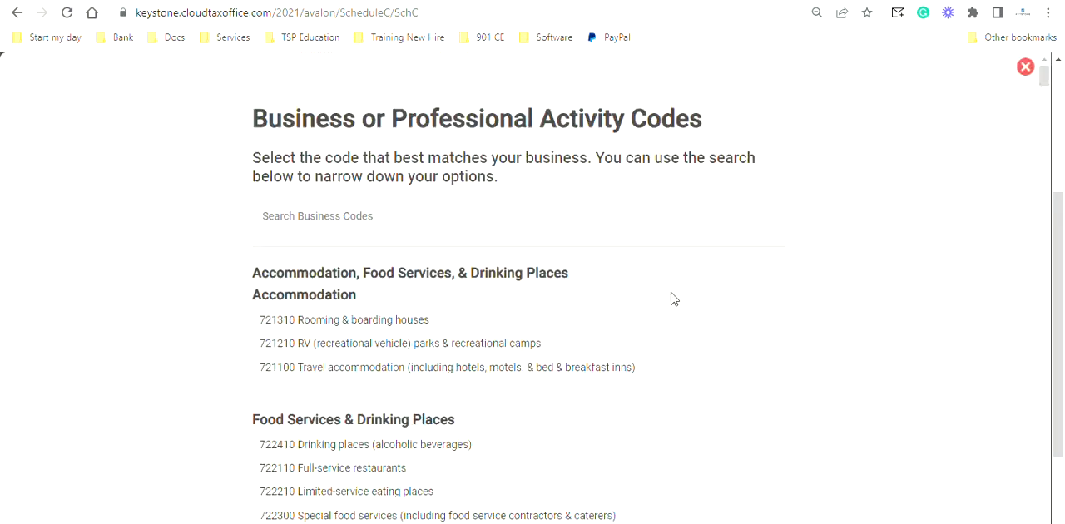
scroll(670, 297, "down", 2)
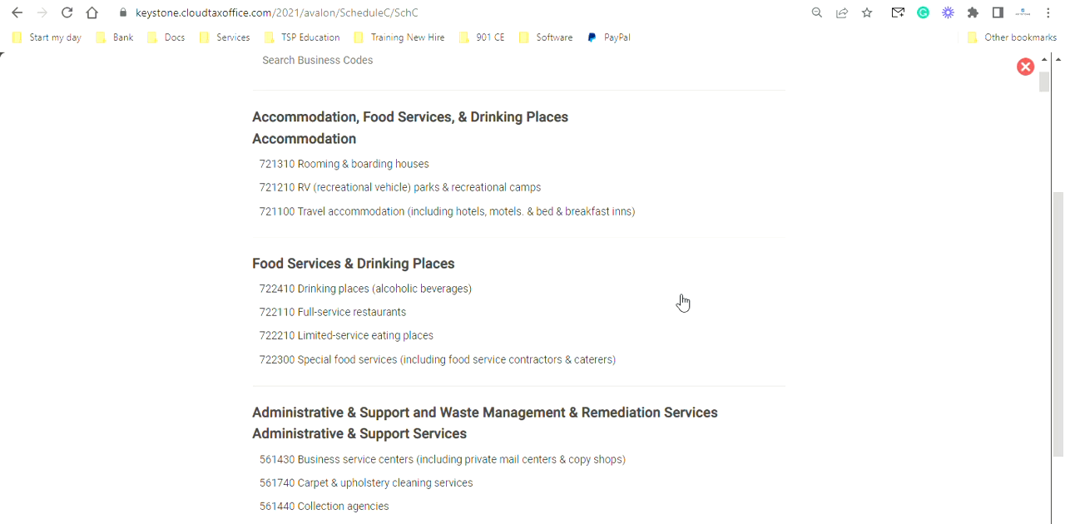
scroll(674, 302, "down", 2)
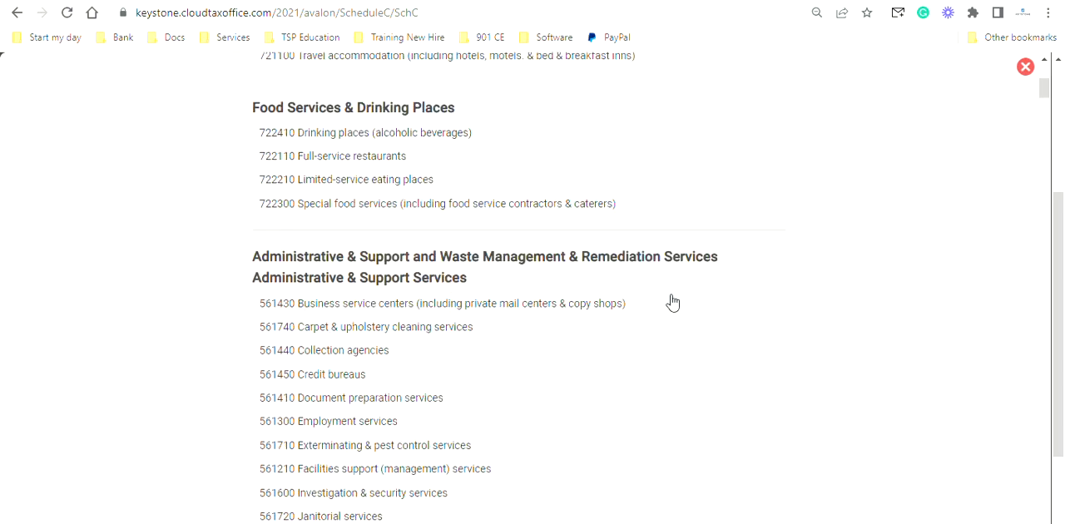
scroll(672, 302, "down", 2)
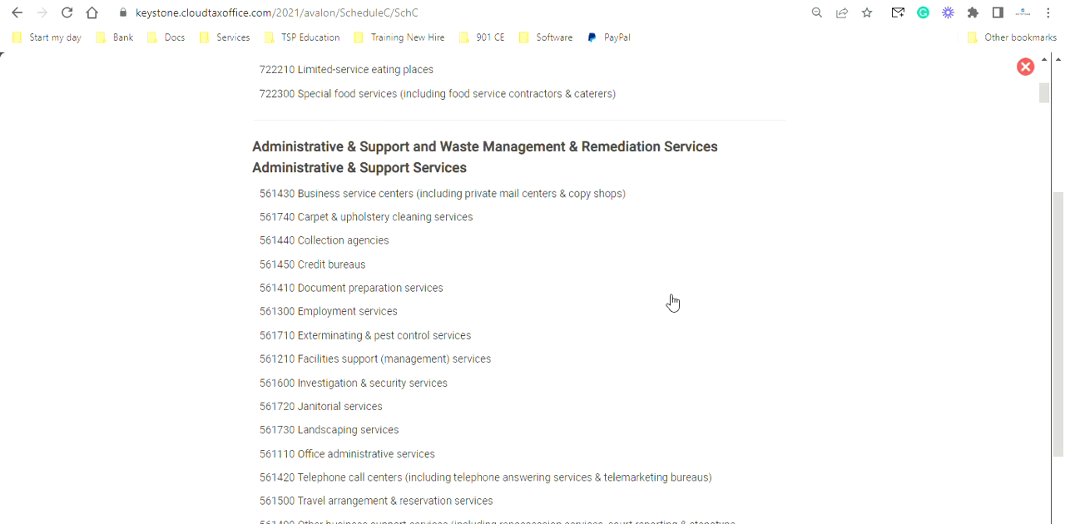
scroll(673, 302, "down", 4)
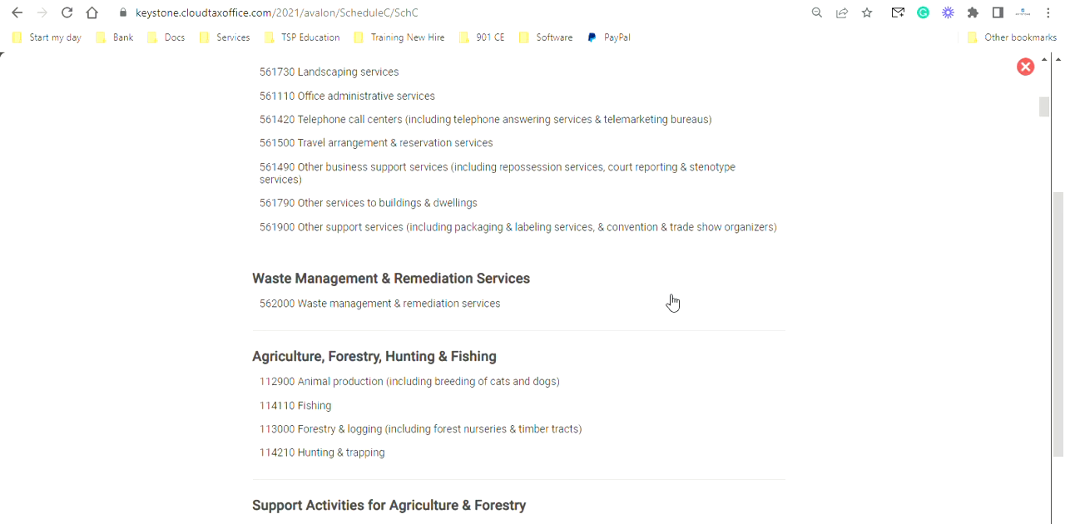
scroll(672, 302, "down", 2)
scroll(672, 302, "down", 4)
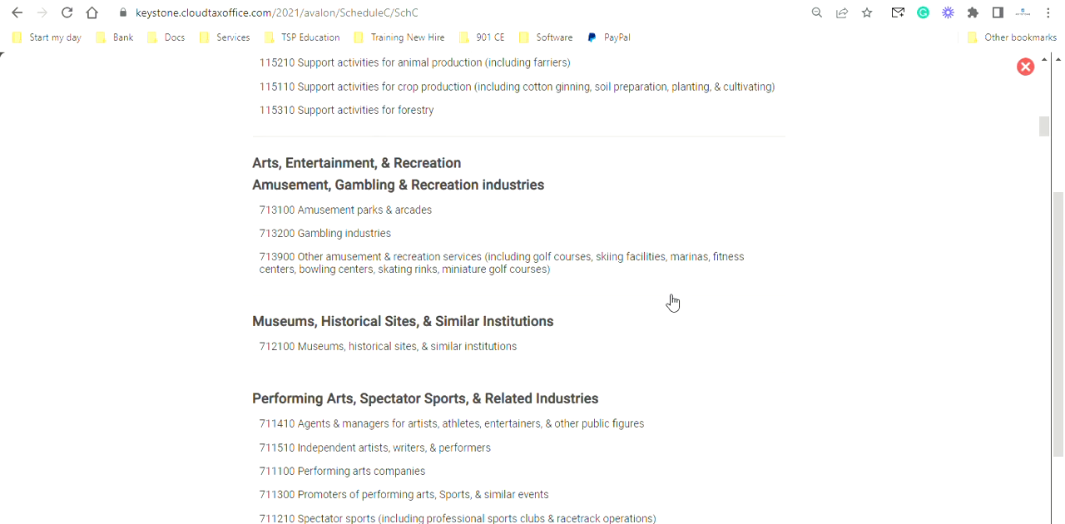
scroll(673, 301, "down", 3)
scroll(674, 301, "down", 5)
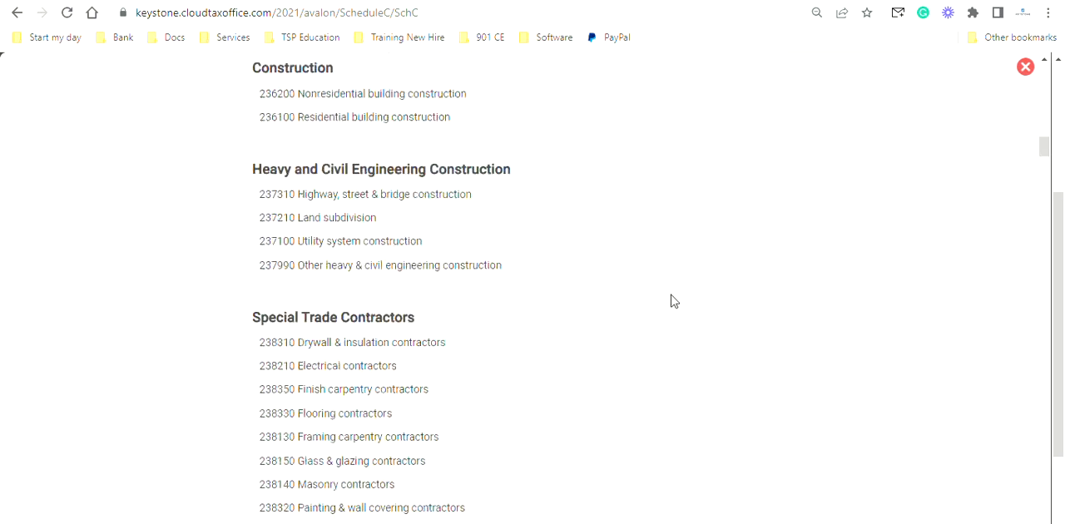
scroll(673, 302, "down", 1)
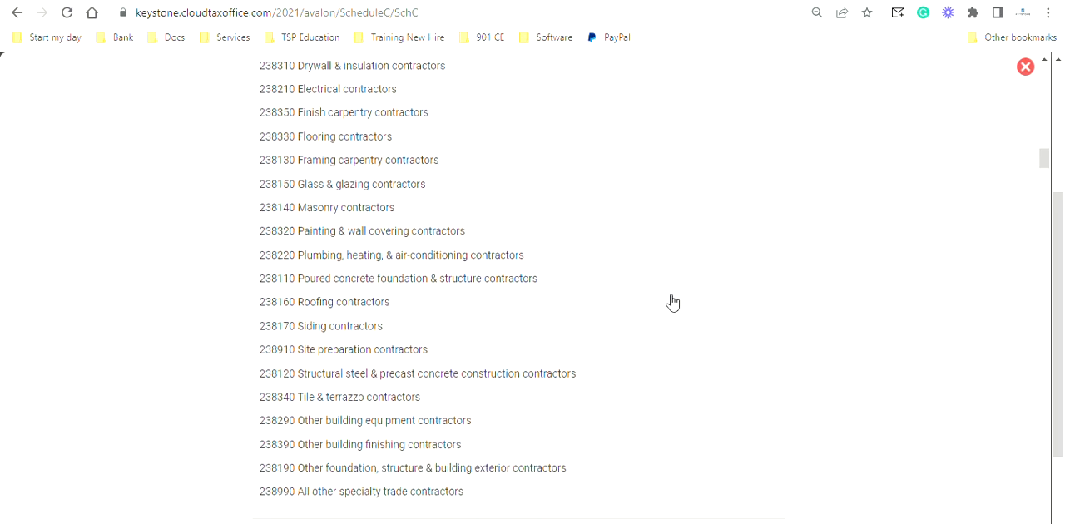
scroll(673, 302, "up", 13)
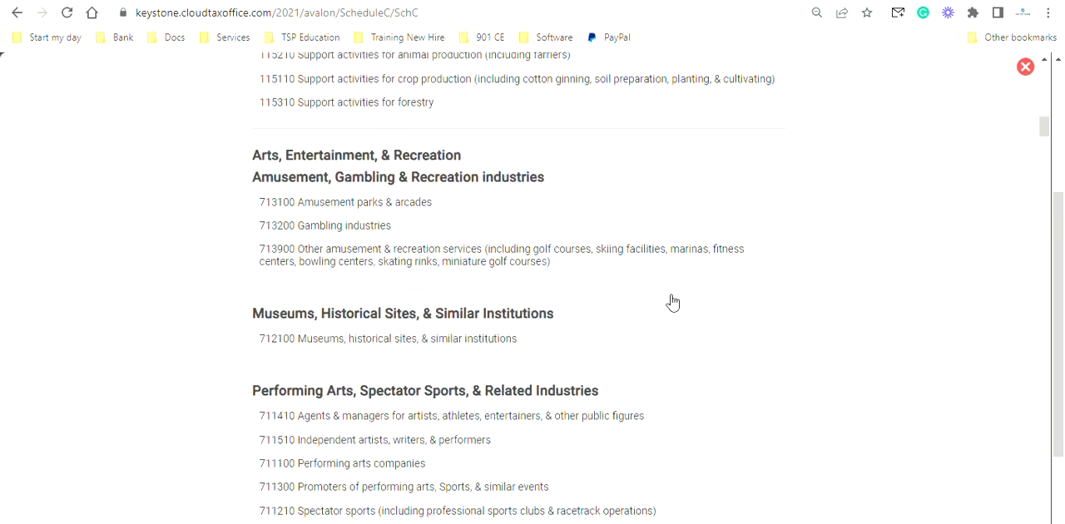
scroll(670, 302, "up", 1)
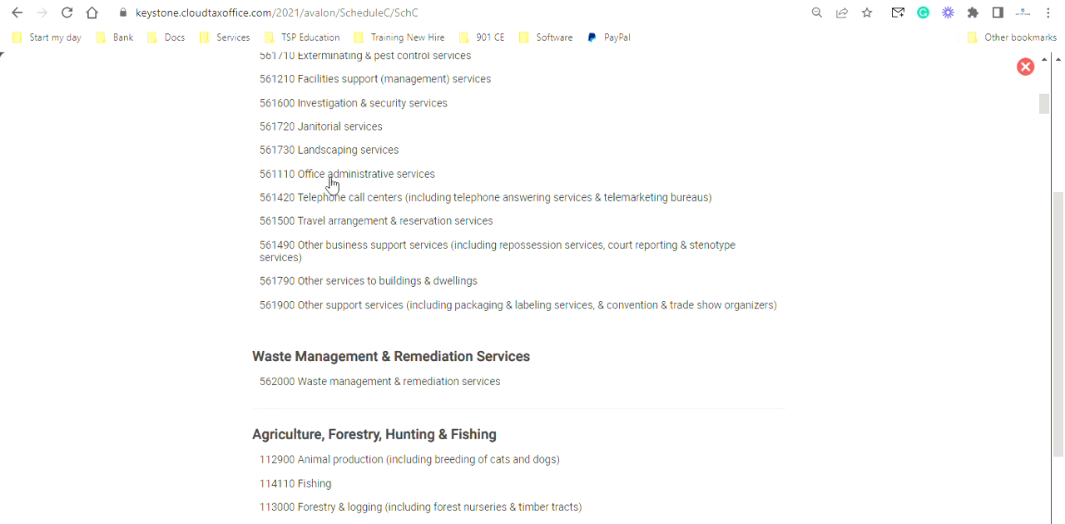
left_click(346, 155)
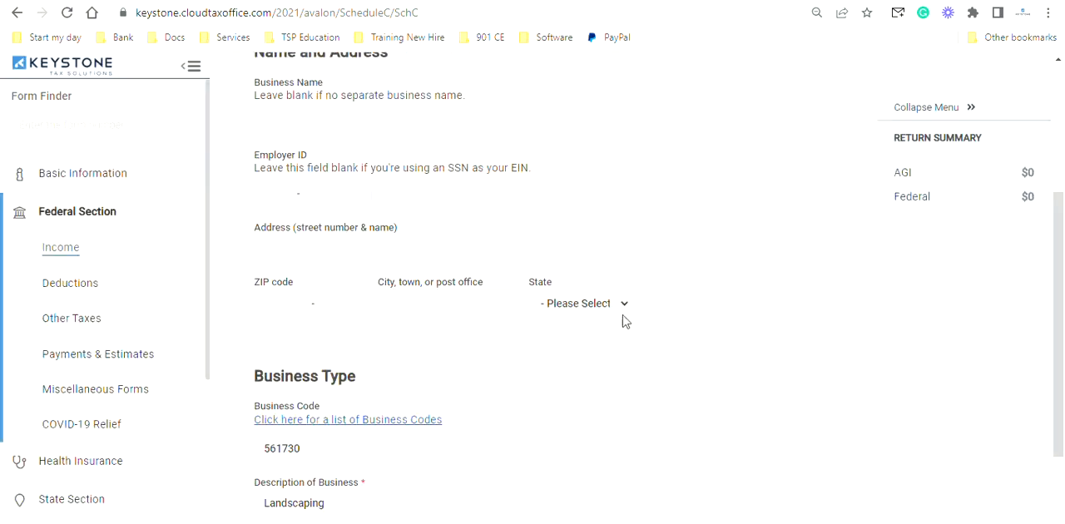
- Submit the basic business information and proceed to the Schedule C section list
scroll(617, 343, "down", 1)
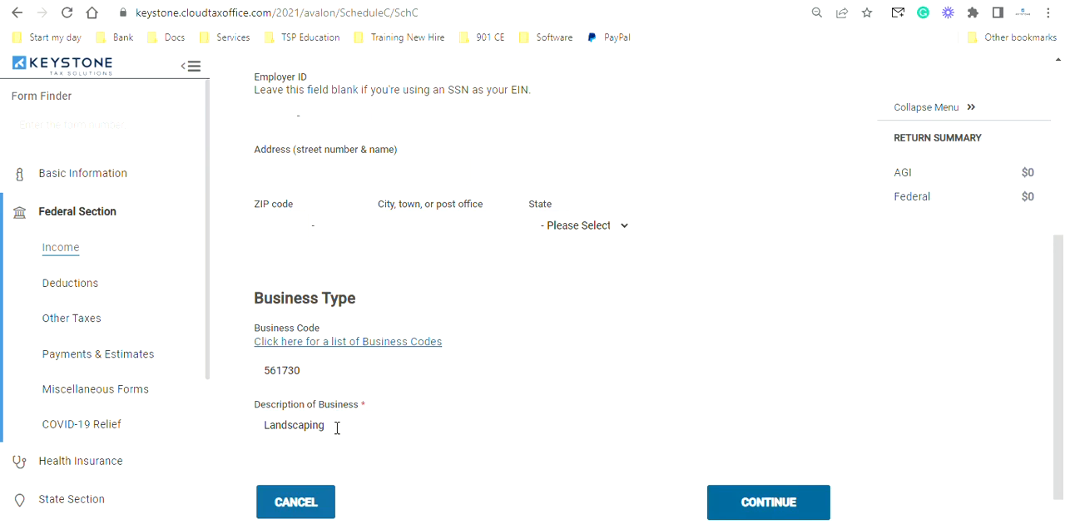
scroll(853, 416, "down", 1)
left_click(776, 455)
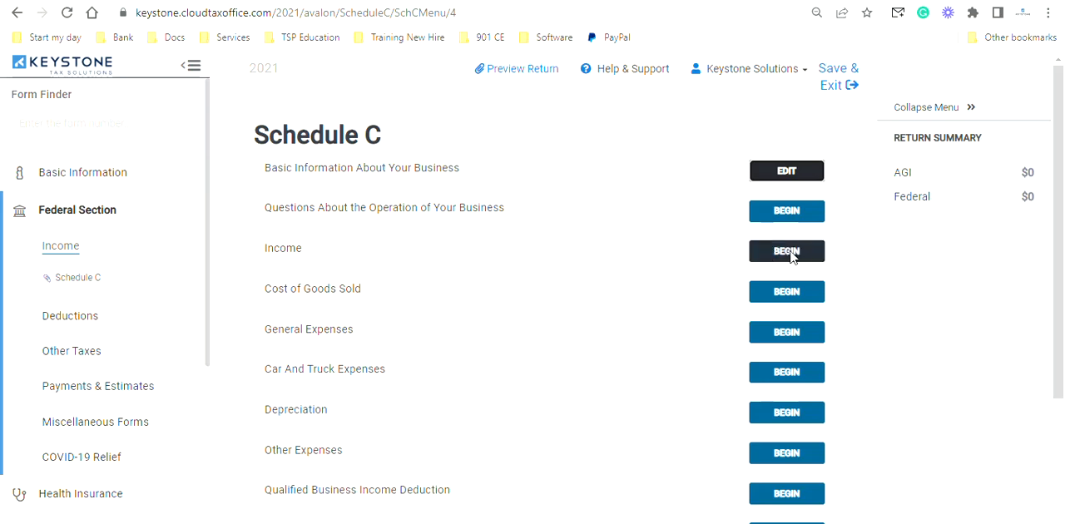
- Enter 15000 as gross receipts or sales in the Schedule C Income section and save it
left_click(789, 253)
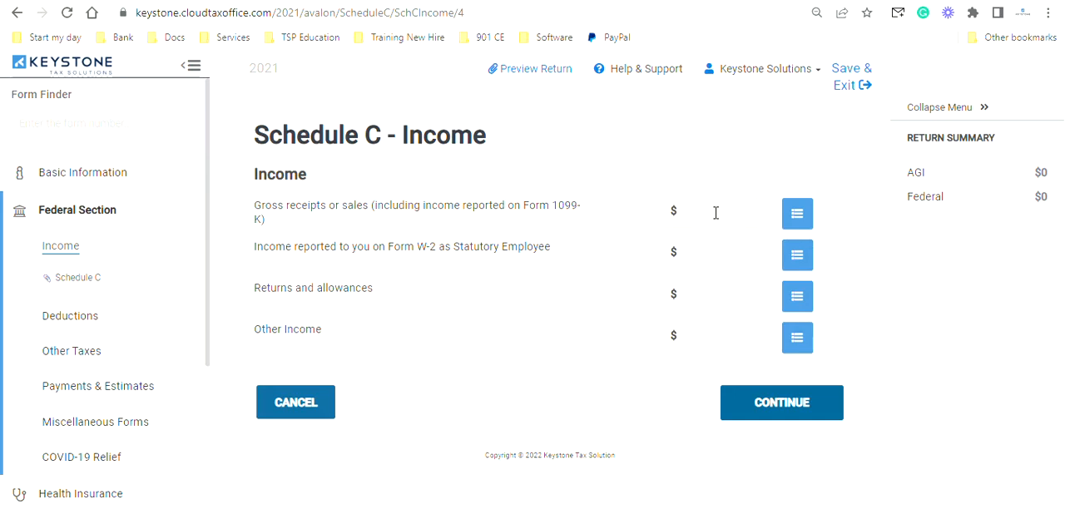
type("15000")
left_click(772, 405)
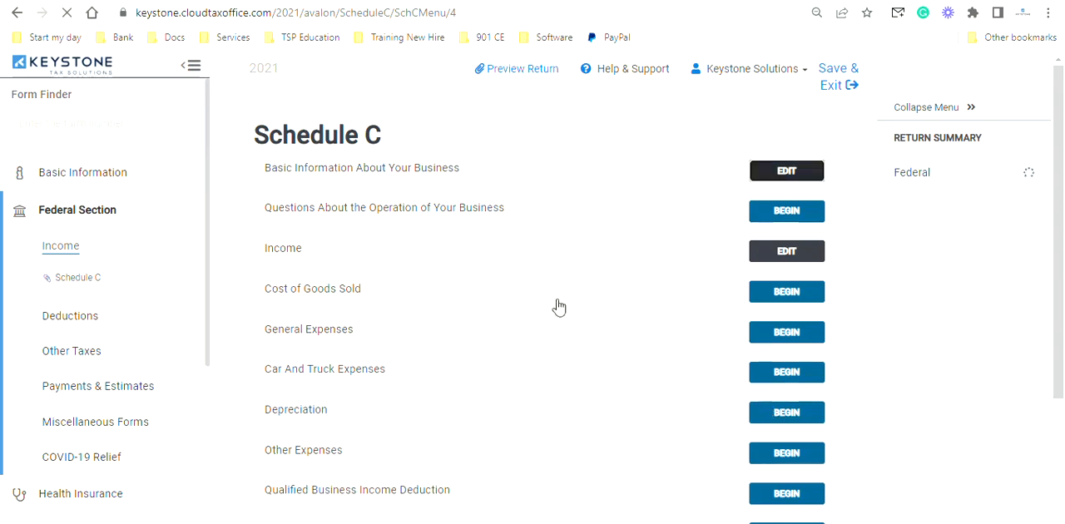
- Review the inventory, purchases, labor and materials fields in Cost of Goods Sold, and leave the section without entering anything
scroll(741, 316, "down", 1)
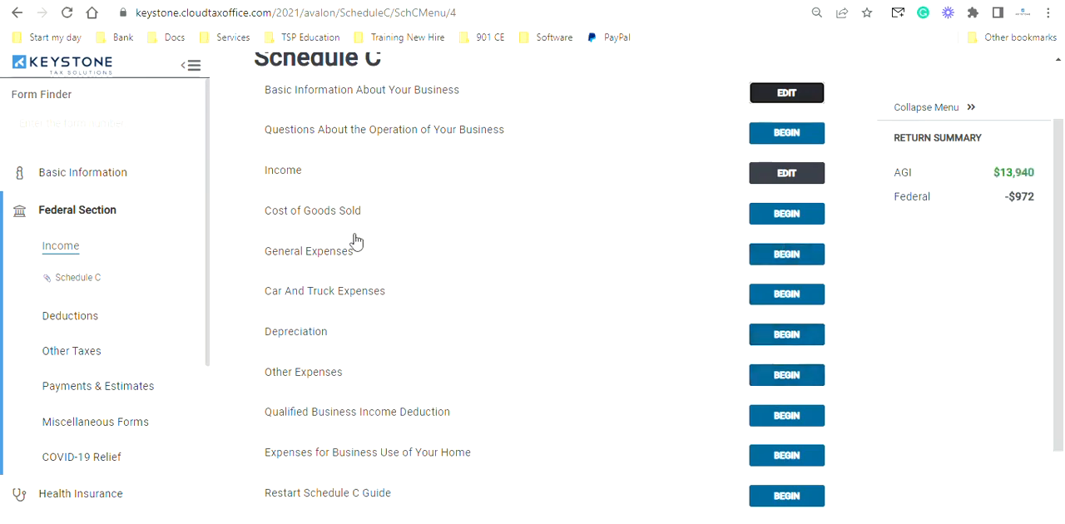
left_click(774, 216)
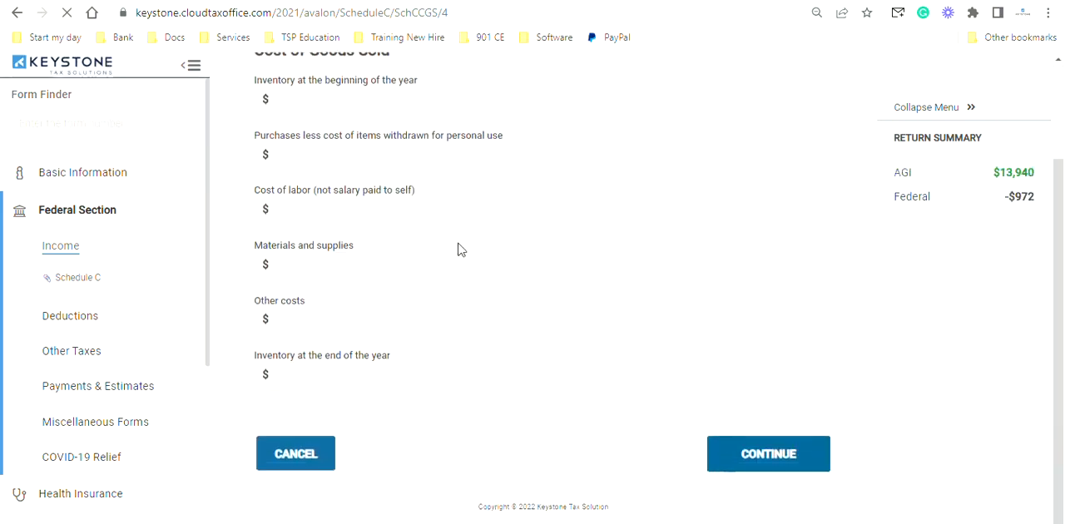
scroll(462, 250, "up", 2)
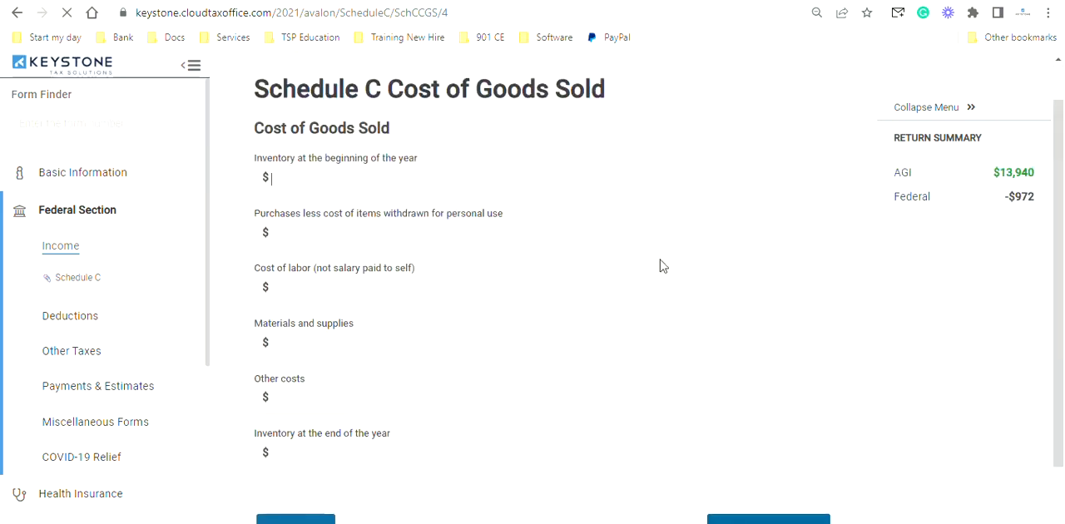
scroll(660, 259, "down", 1)
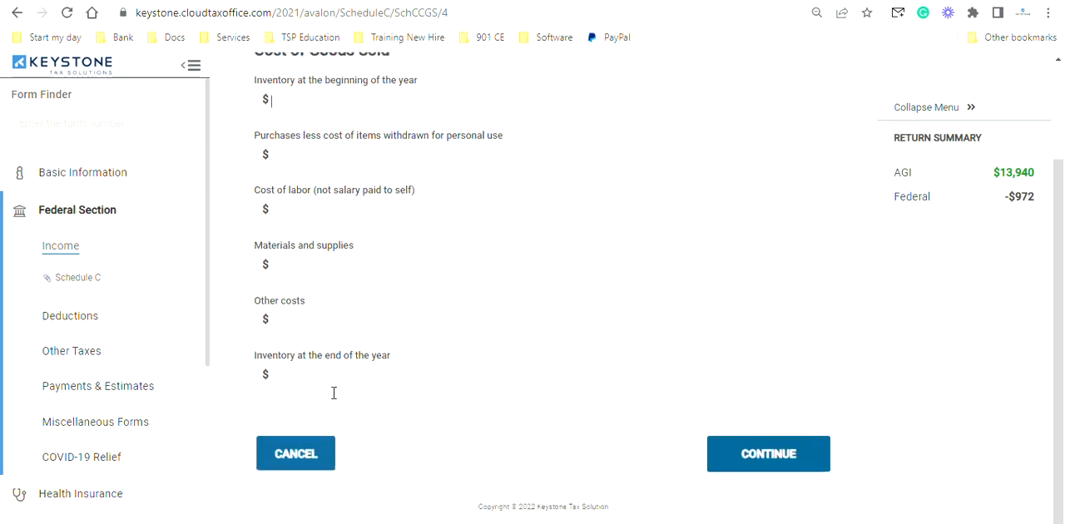
left_click(311, 453)
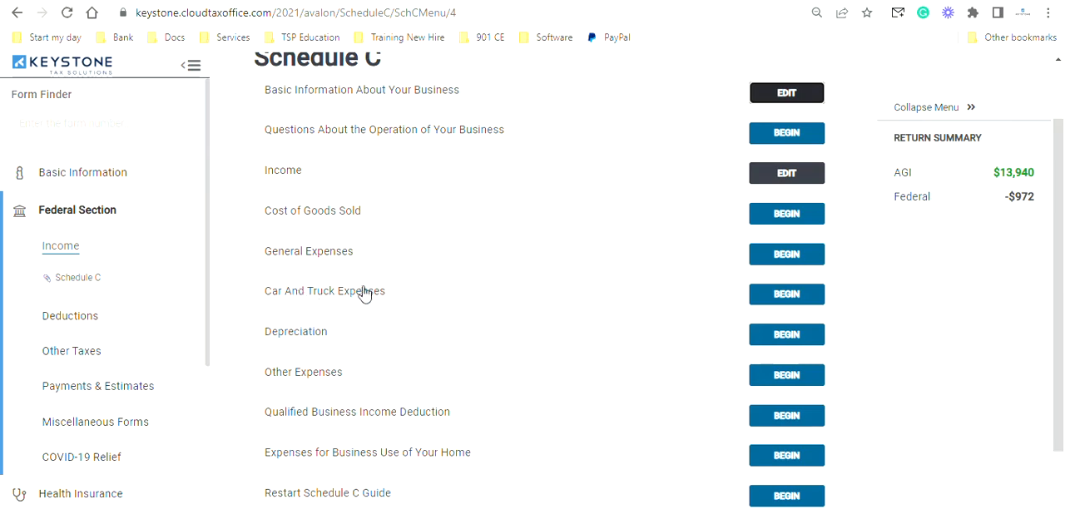
- Open the General Expenses section of Schedule C and enter 500 for Advertising
scroll(382, 369, "down", 2)
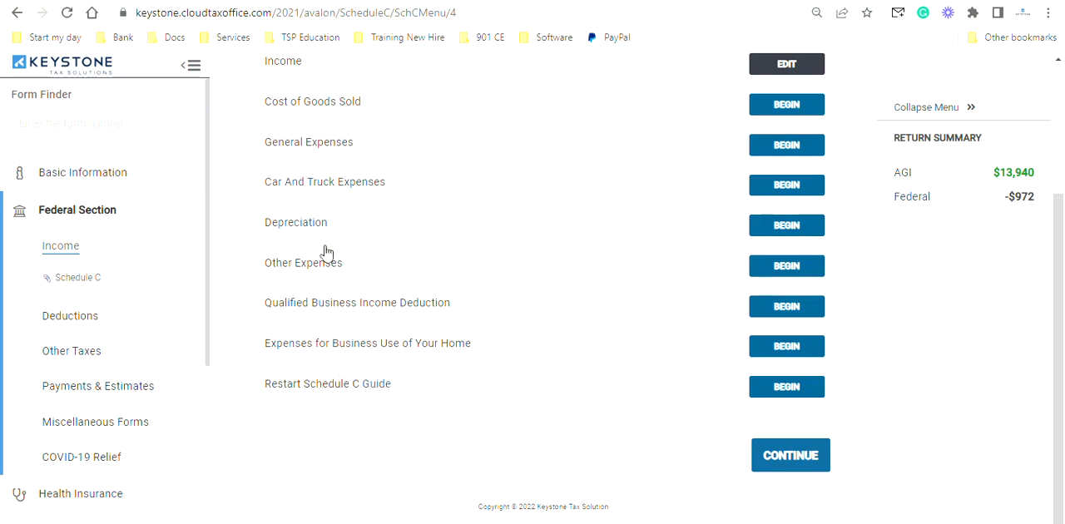
scroll(411, 193, "up", 1)
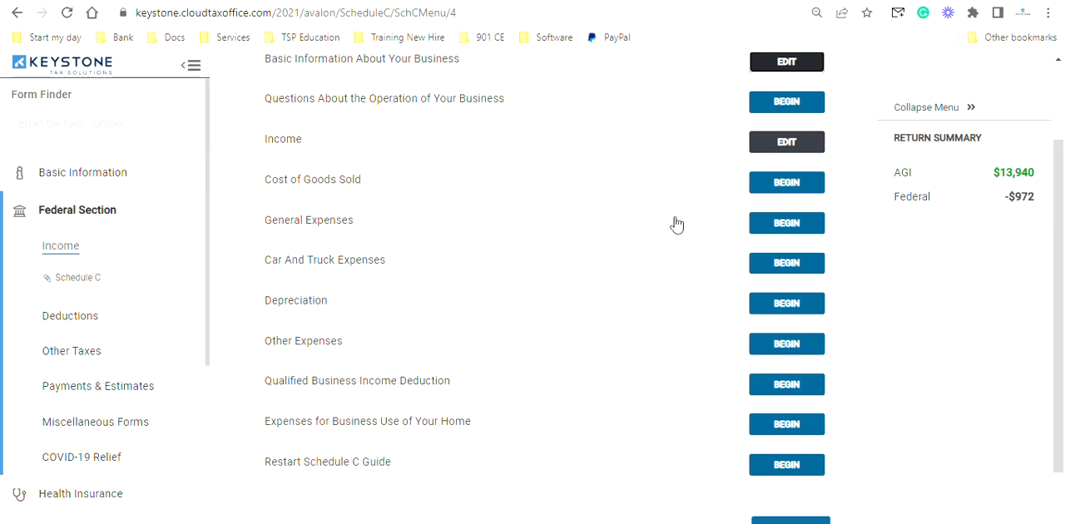
left_click(776, 224)
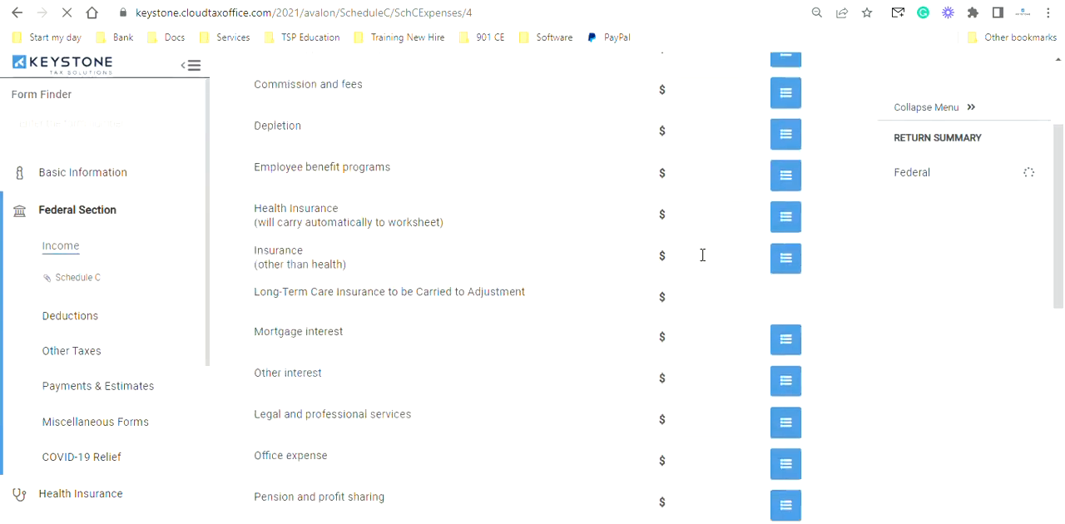
scroll(702, 256, "down", 1)
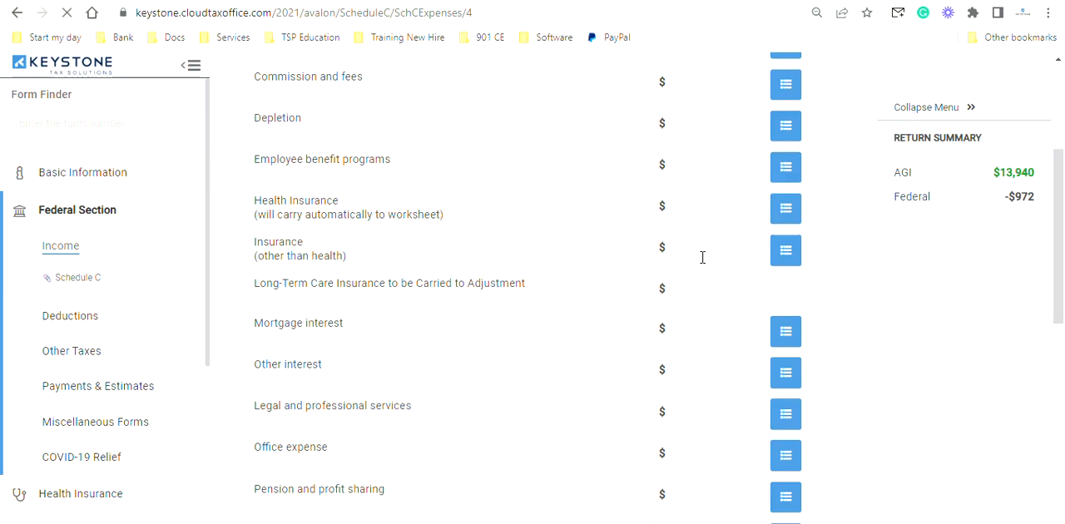
scroll(703, 257, "up", 1)
scroll(702, 257, "up", 1)
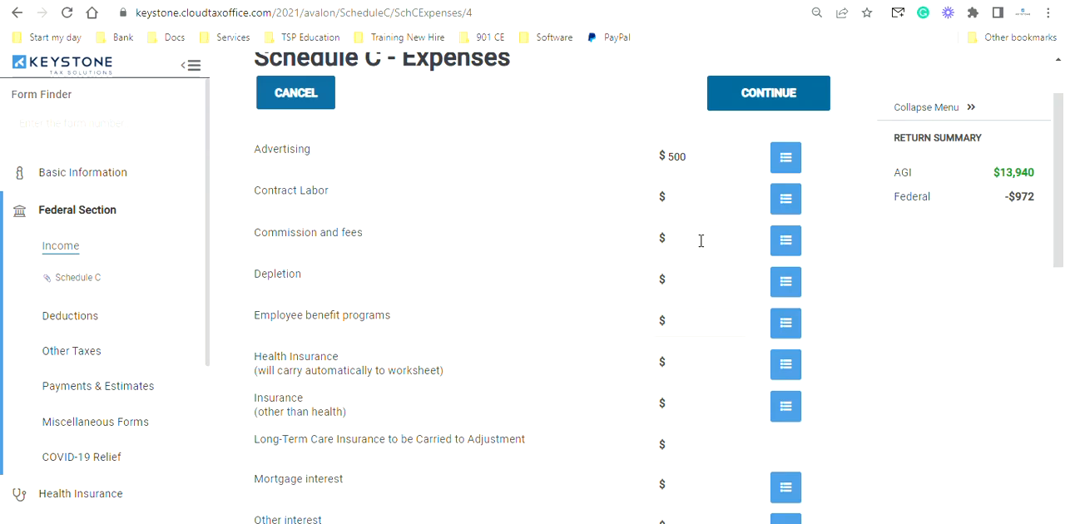
- Enter 1200 for Office expense in the Schedule C expenses
scroll(700, 240, "down", 1)
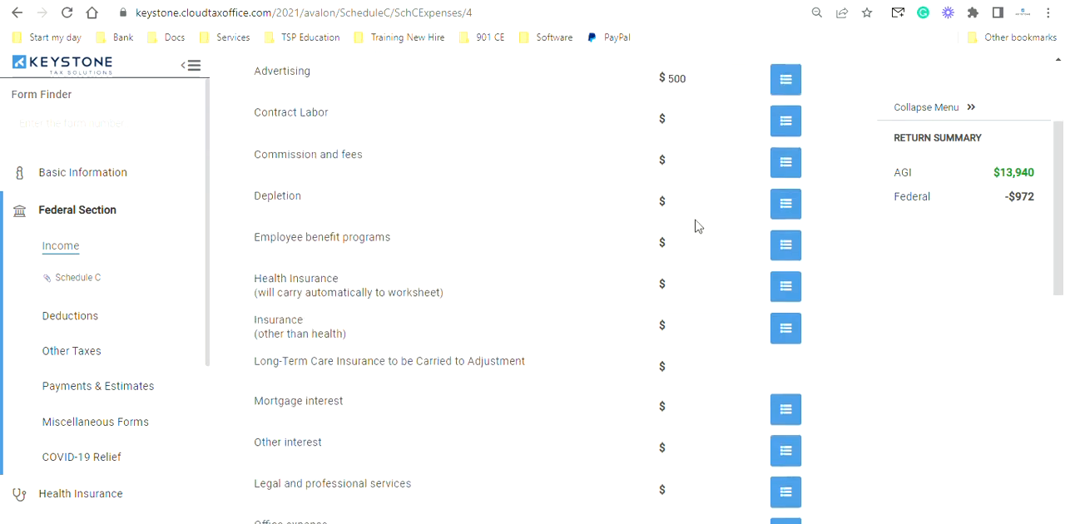
scroll(697, 226, "down", 3)
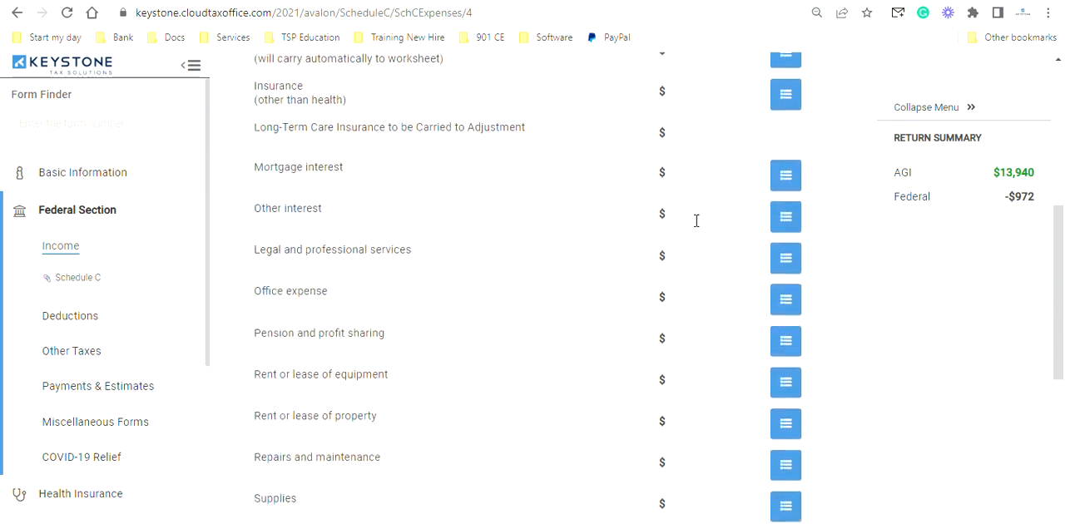
scroll(696, 220, "down", 1)
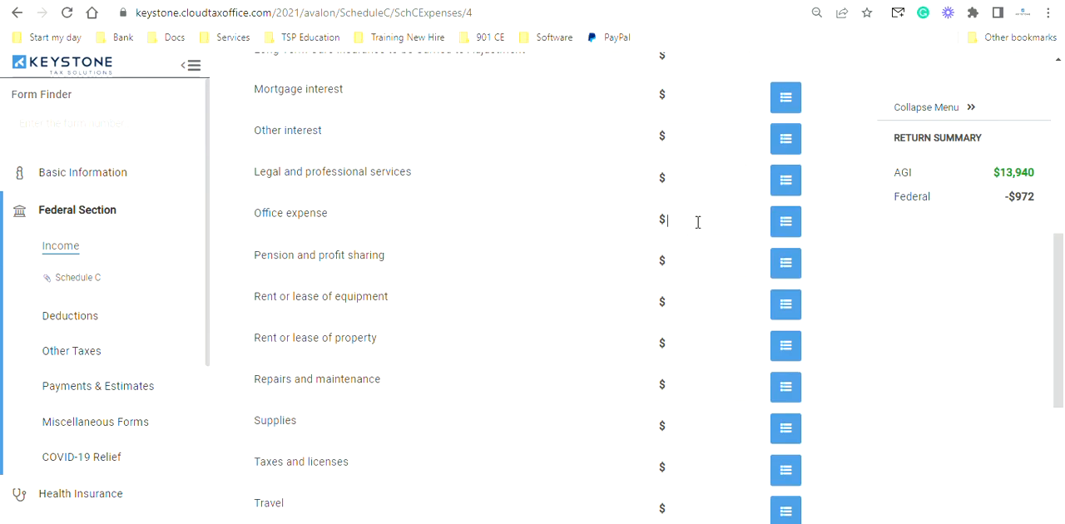
left_click(696, 218)
type("1200")
- Examine the Meals expense lines for the 50%, 80% and 100% categories
scroll(693, 241, "down", 4)
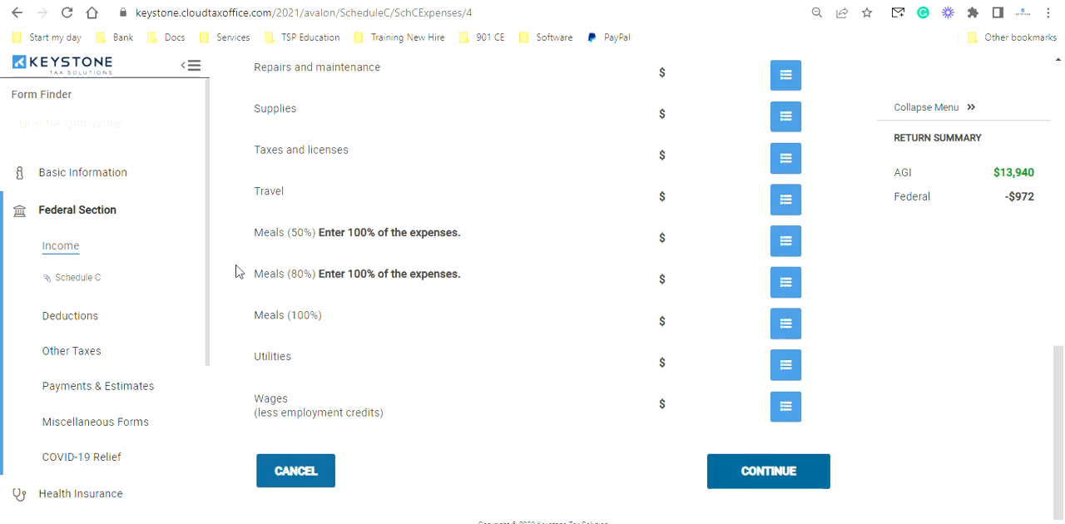
mouse_move(244, 276)
left_mouse_down()
mouse_move(332, 272)
mouse_move(257, 277)
left_mouse_up()
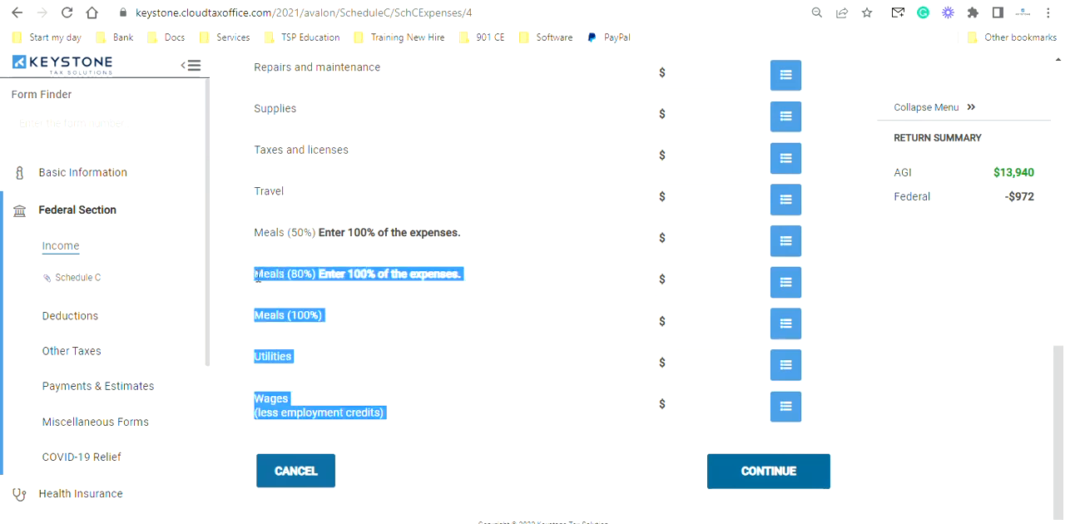
left_click(549, 233)
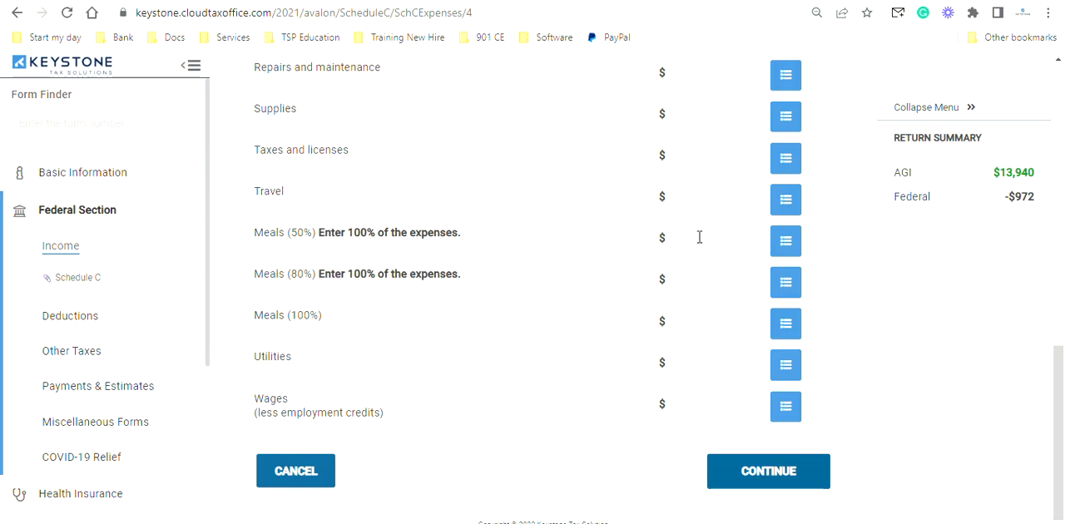
scroll(582, 364, "up", 1)
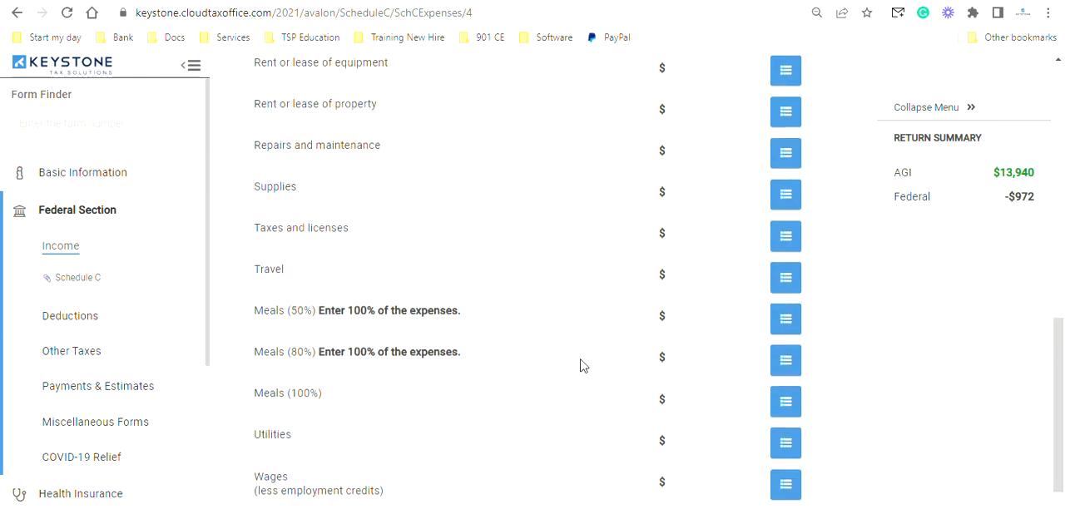
- Look over the remaining General Expenses lines and save the section to return to the Schedule C menu
scroll(583, 365, "up", 4)
scroll(582, 363, "down", 4)
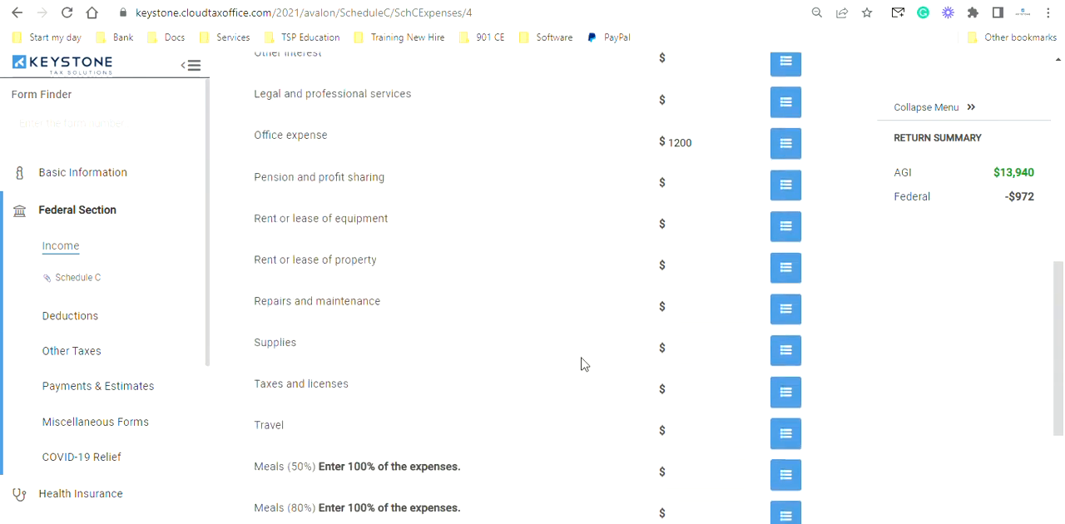
scroll(583, 365, "down", 2)
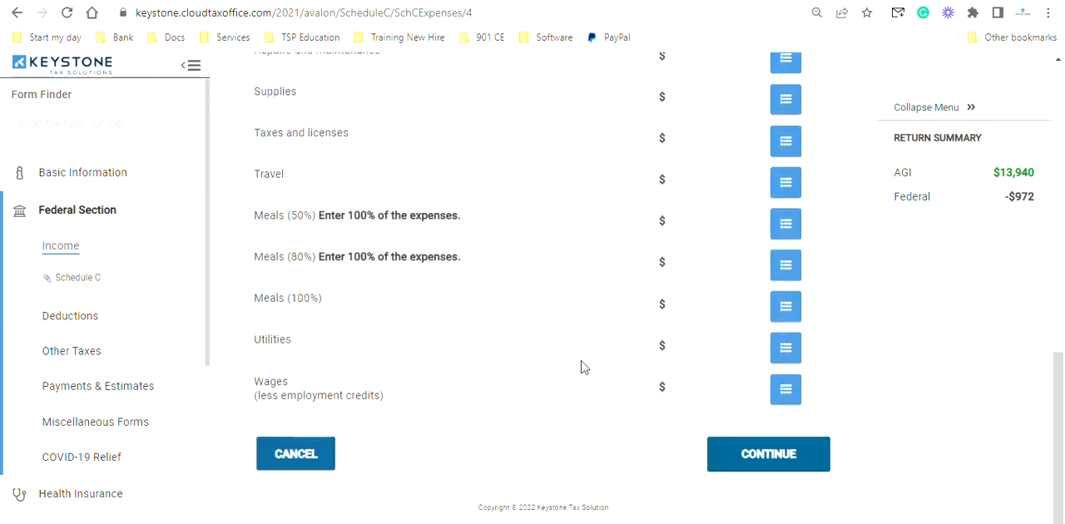
left_click(762, 461)
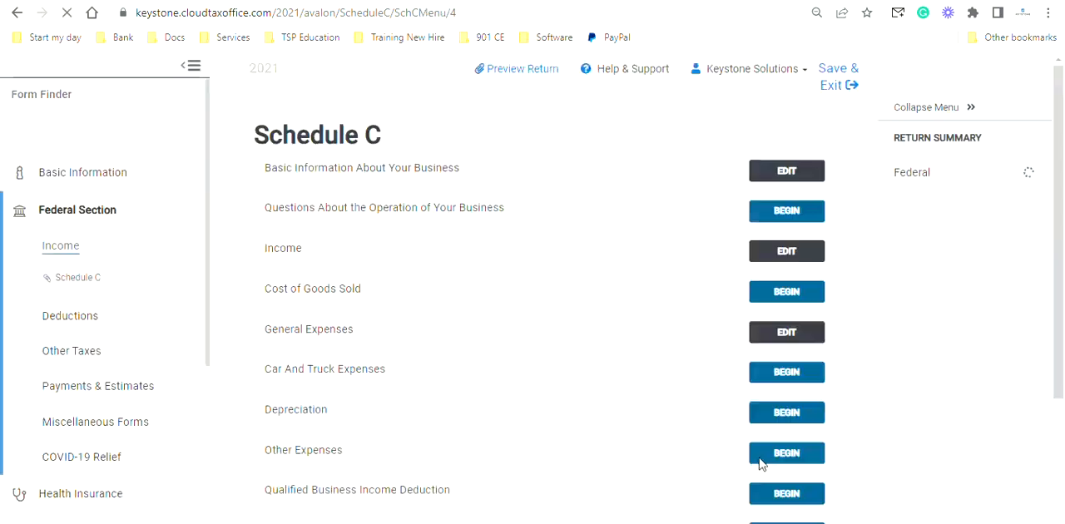
- Review the vehicle description, in-service date, mileage and evidence fields in Car and Truck Expenses, and leave without saving an entry
scroll(525, 376, "down", 1)
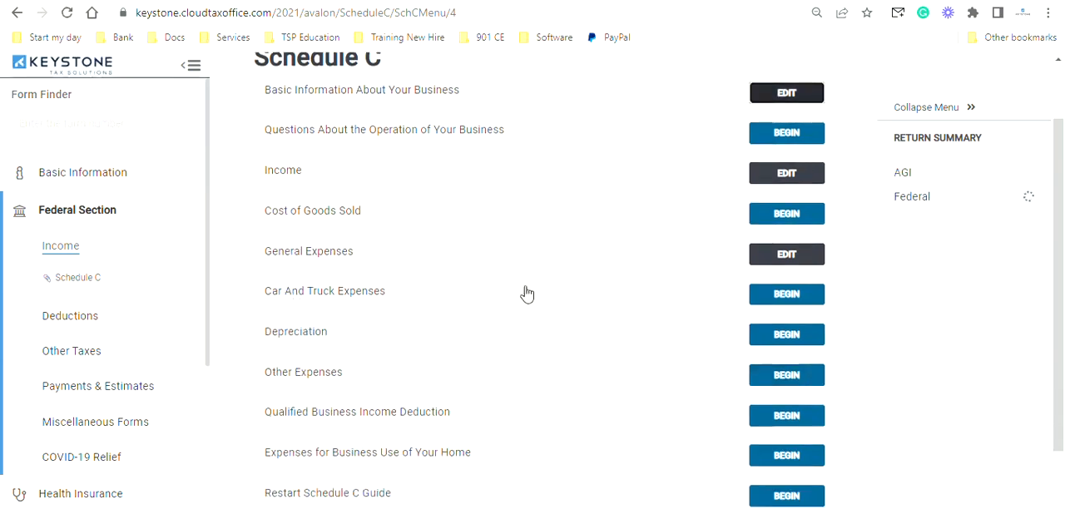
left_click(774, 297)
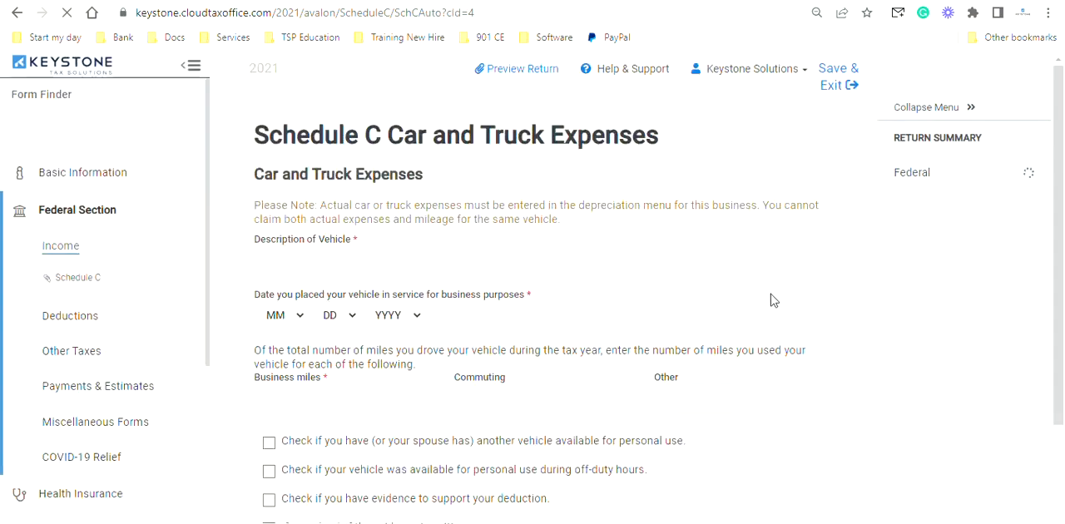
scroll(771, 294, "down", 2)
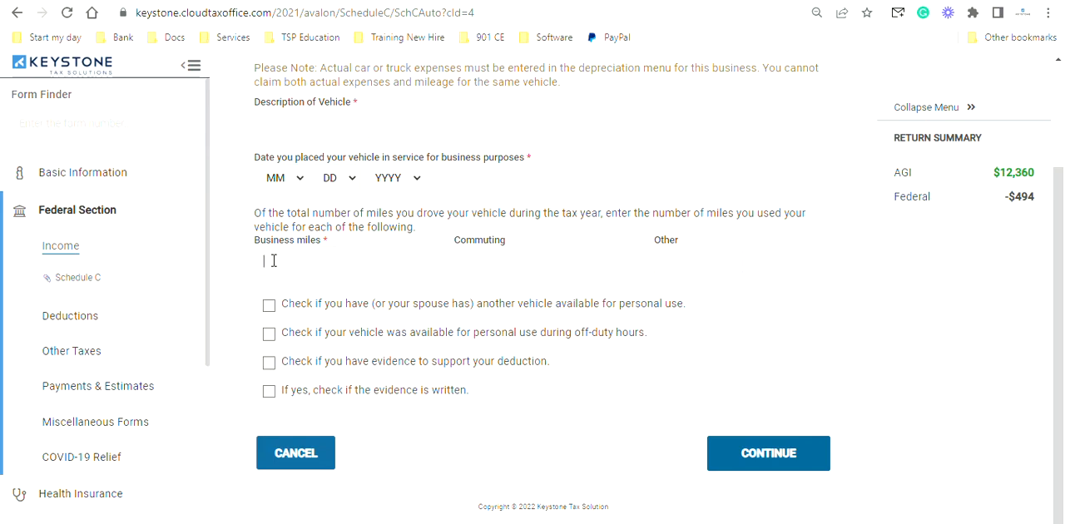
left_click(514, 258)
left_click(562, 264)
left_click(300, 259)
scroll(467, 272, "up", 1)
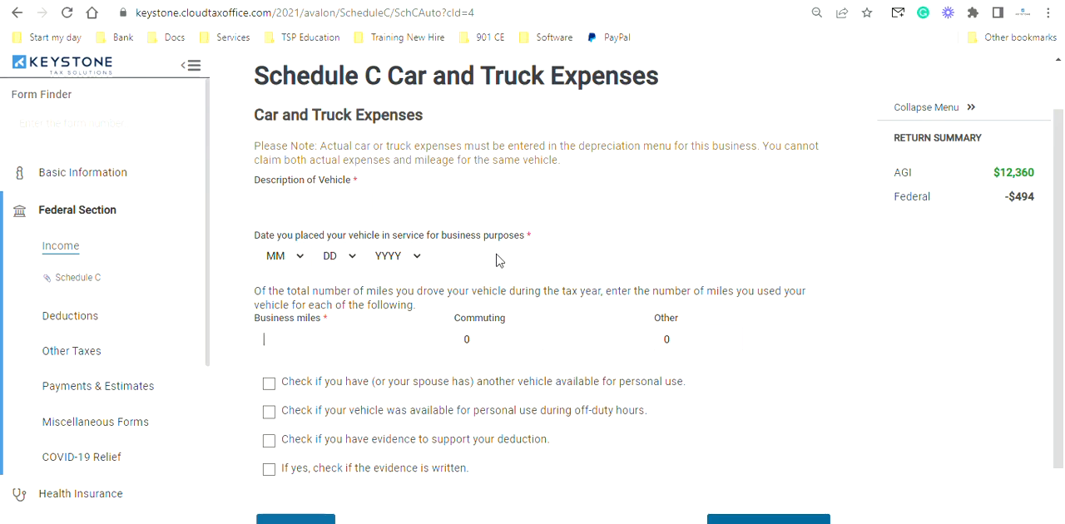
scroll(495, 260, "down", 1)
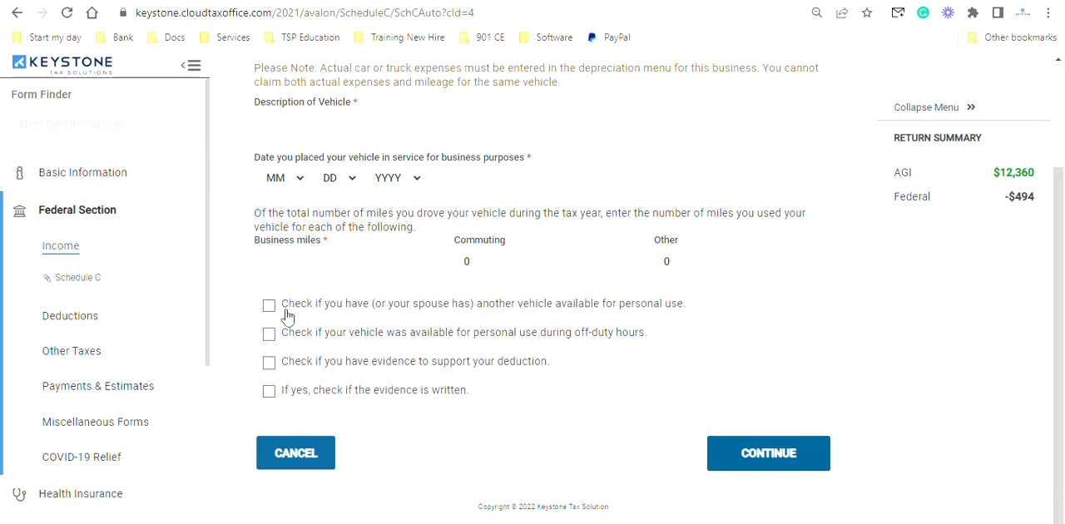
left_click(304, 457)
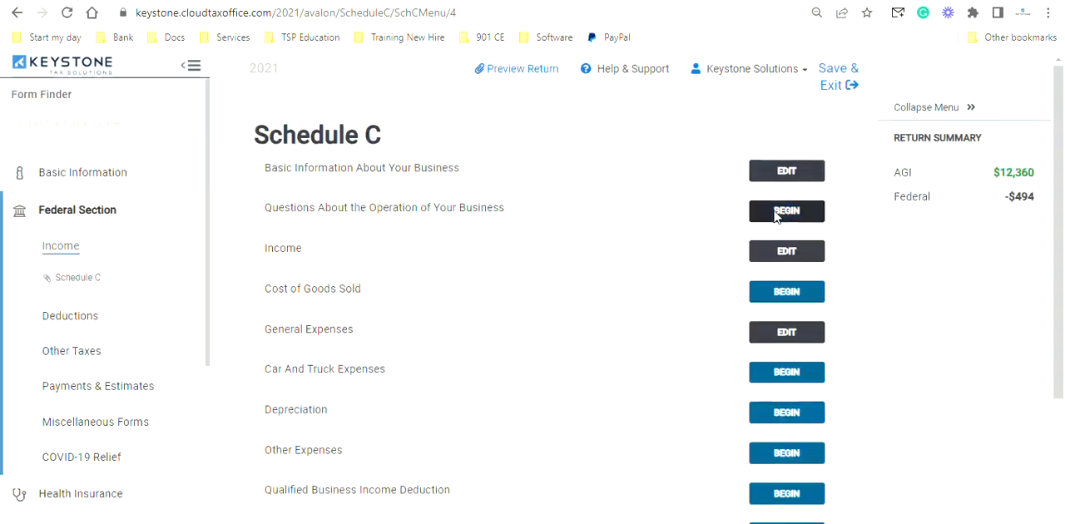
- Review the description and amount fields in Schedule C Other Expenses, and leave the section without entering anything
scroll(787, 270, "down", 1)
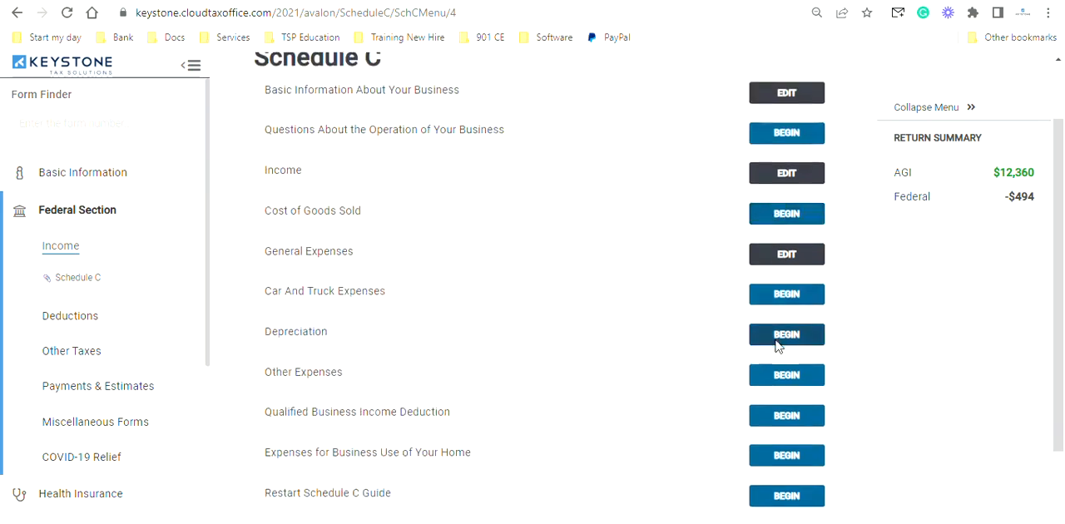
left_click(784, 376)
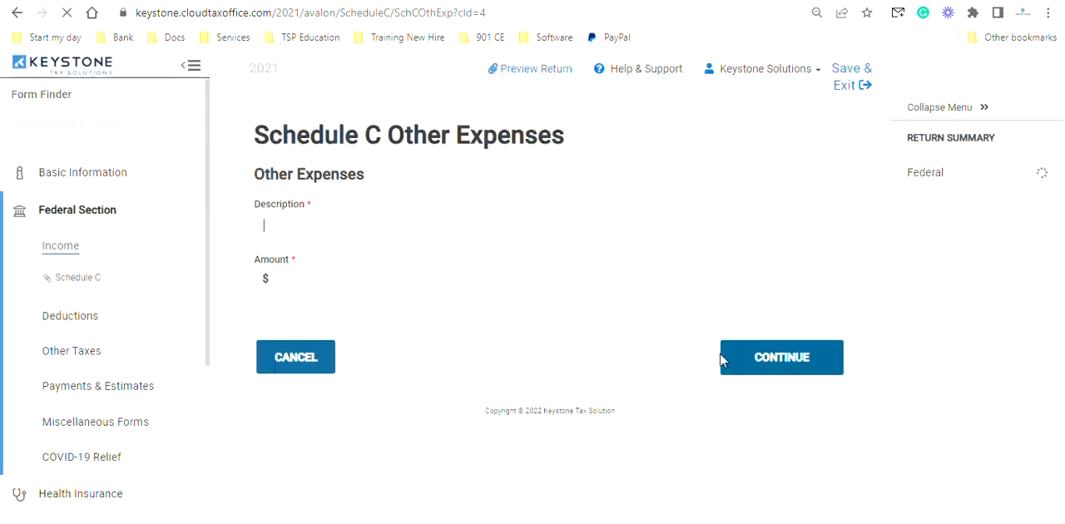
left_click(326, 224)
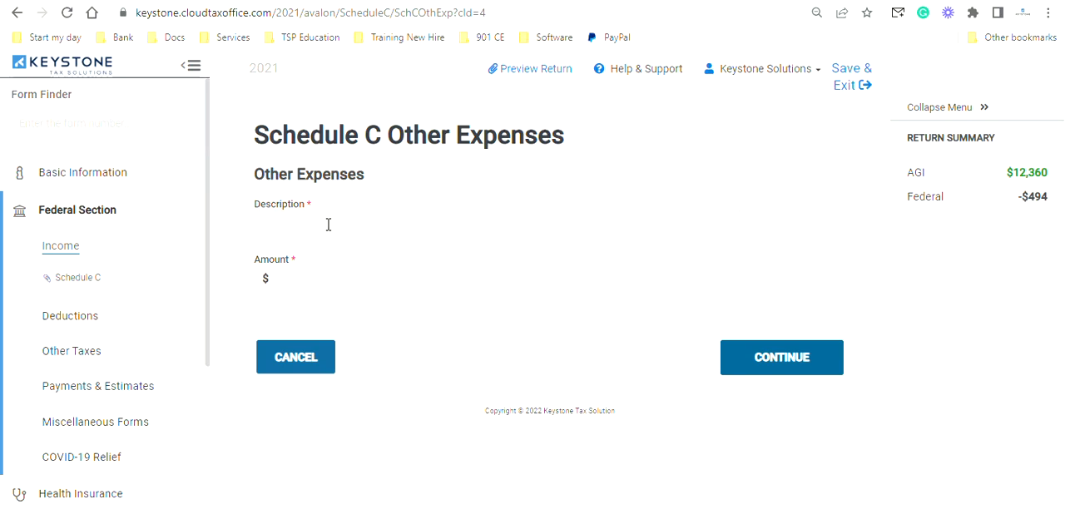
left_click(280, 352)
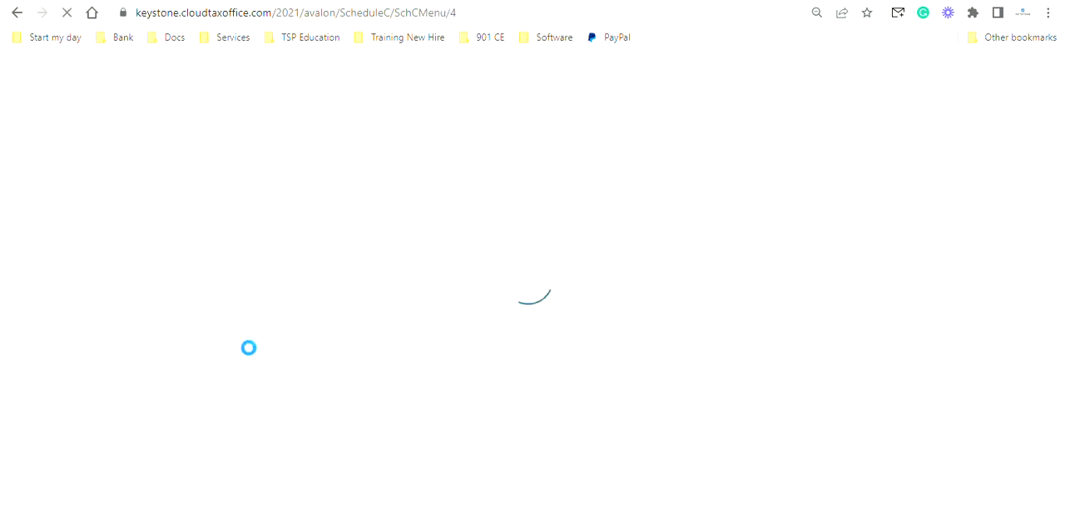
- Open a new asset entry in the Form 4562 Depreciation section for the Landscaping business
scroll(475, 358, "down", 1)
scroll(474, 358, "down", 1)
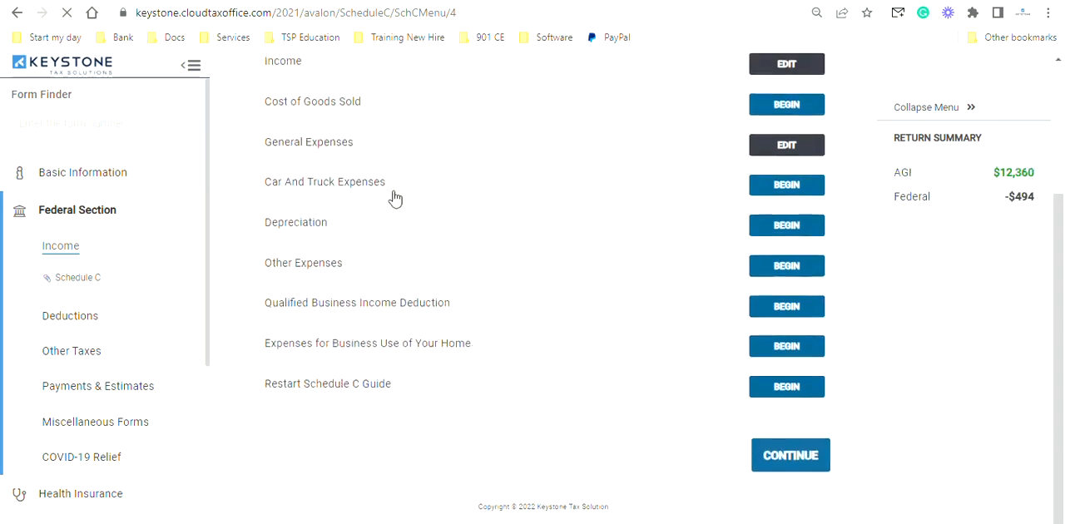
left_click(786, 225)
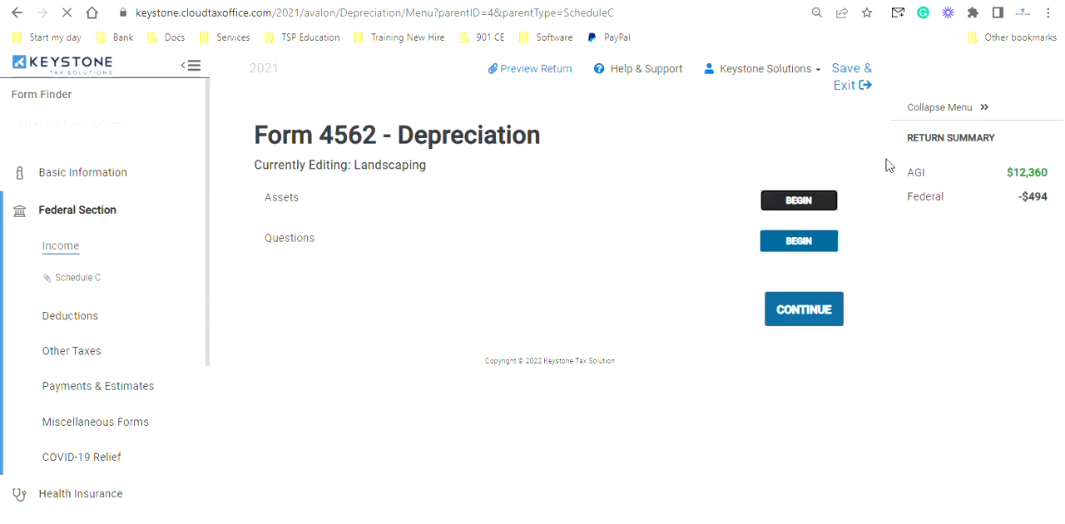
left_click(809, 202)
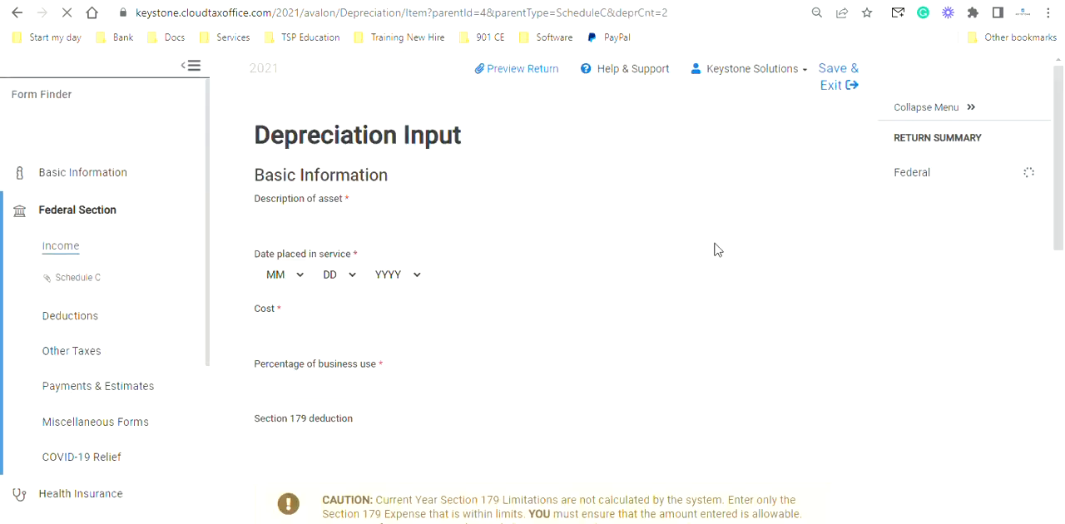
- Examine the asset's cost, business use, Section 179, depreciation method and listed property fields, cancel the entry, and return to the Schedule C menu
scroll(444, 253, "down", 2)
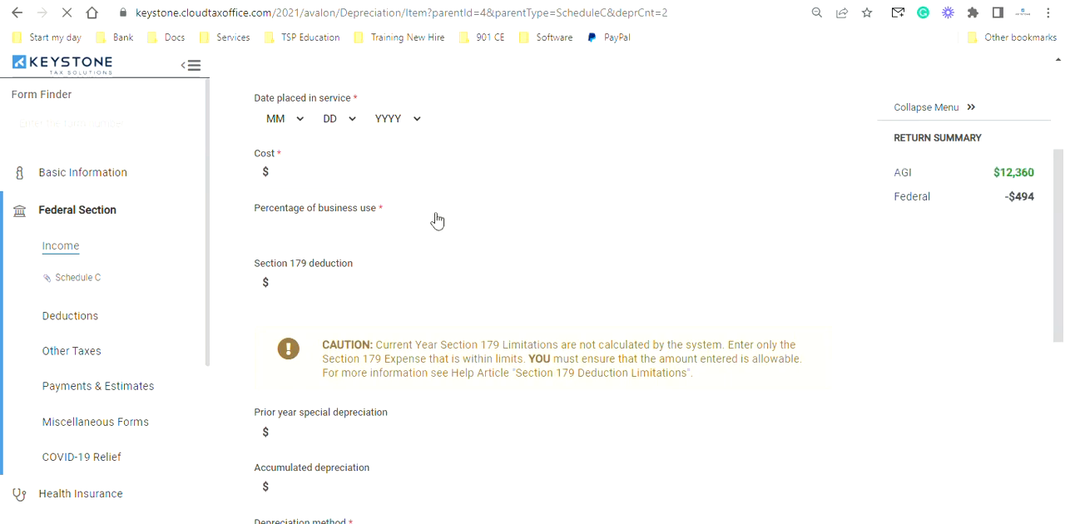
scroll(438, 221, "down", 1)
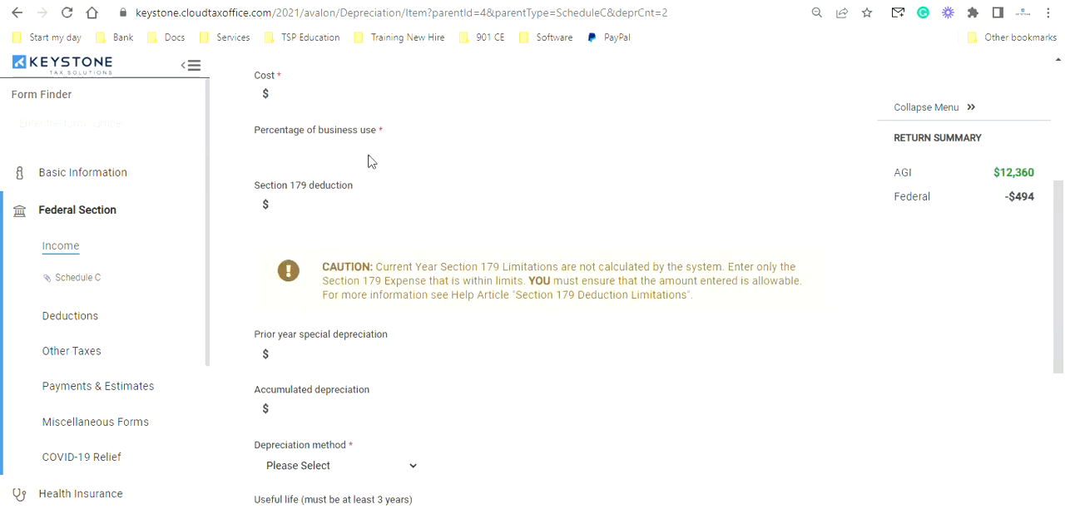
scroll(480, 273, "down", 2)
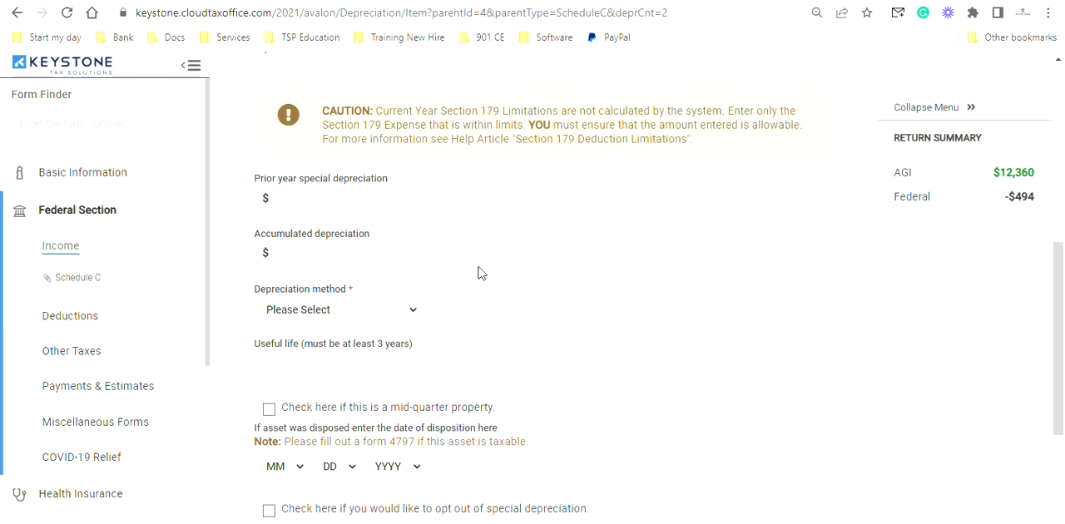
scroll(477, 273, "up", 3)
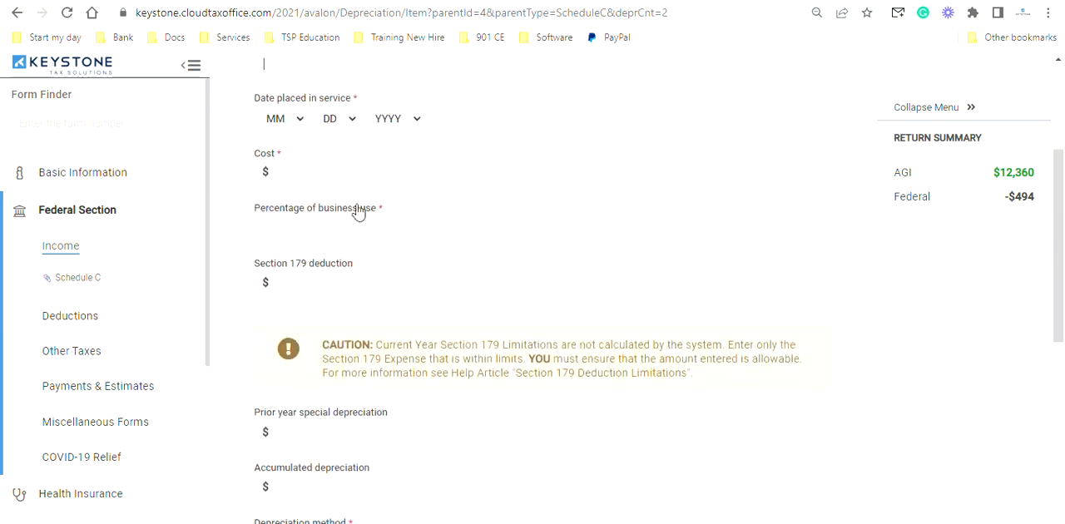
double_click(279, 154)
scroll(489, 246, "down", 4)
scroll(490, 247, "down", 2)
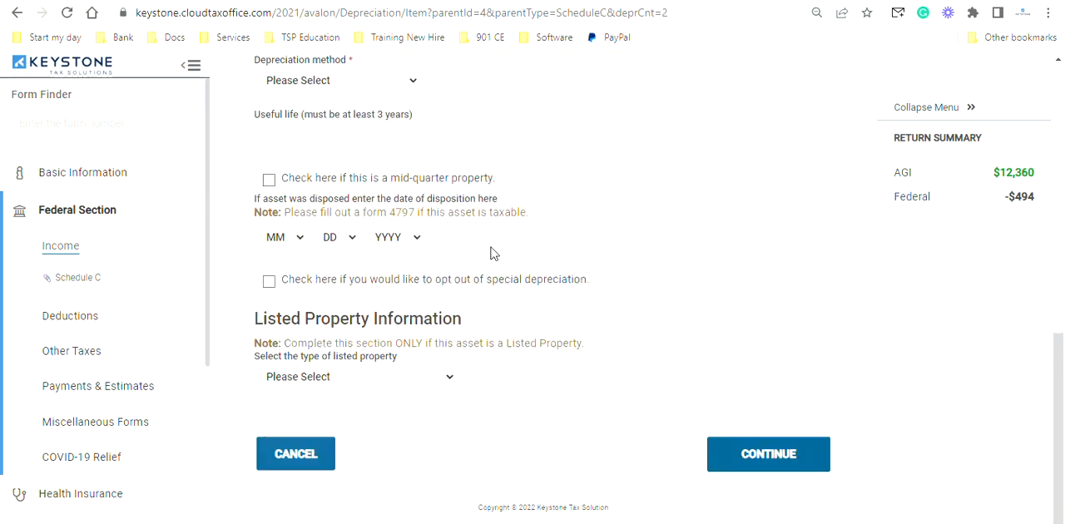
left_click(315, 457)
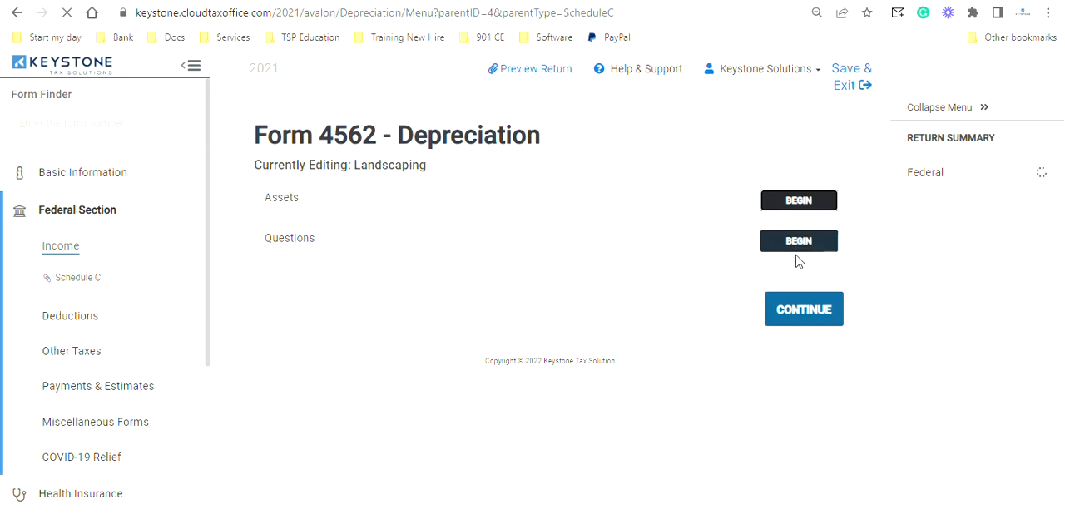
left_click(802, 308)
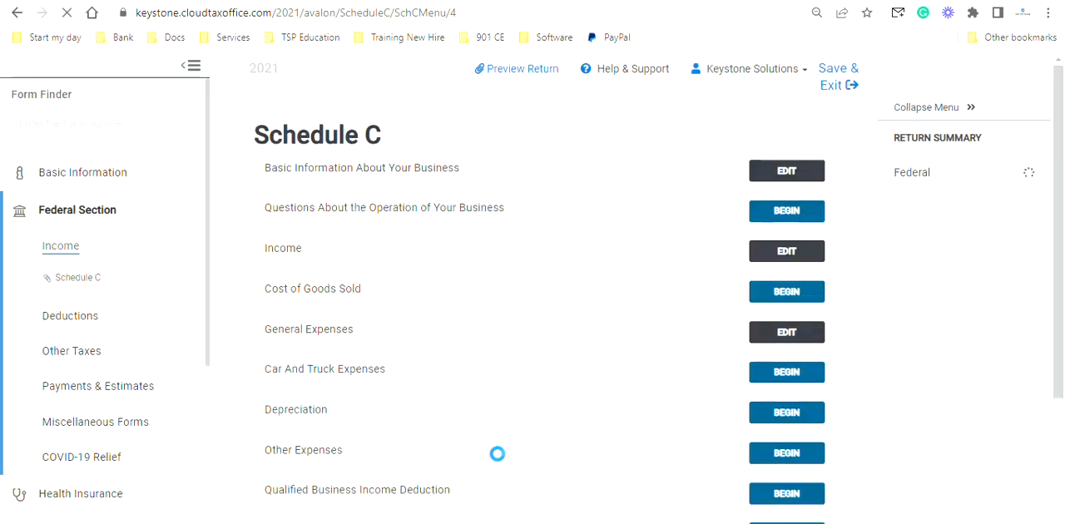
scroll(497, 453, "down", 2)
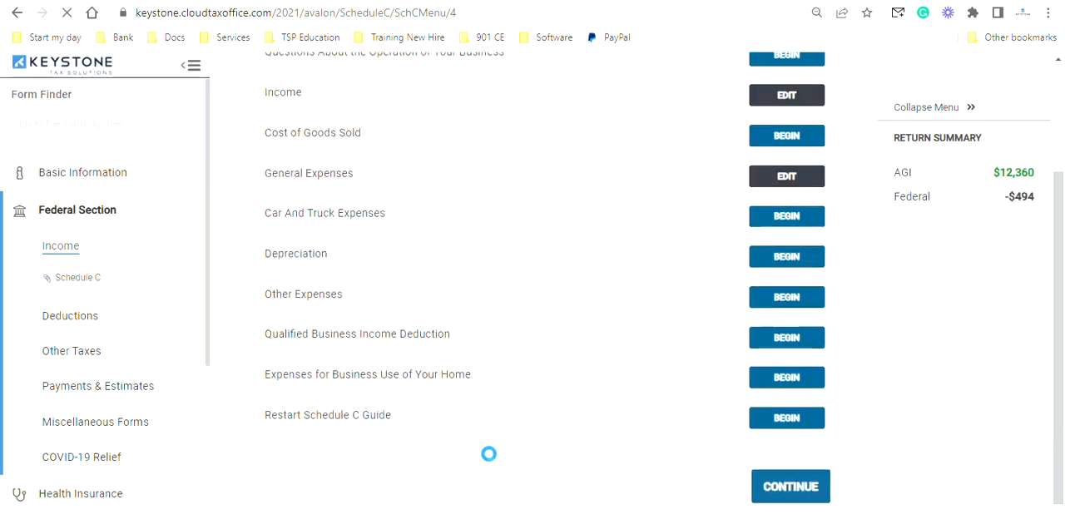